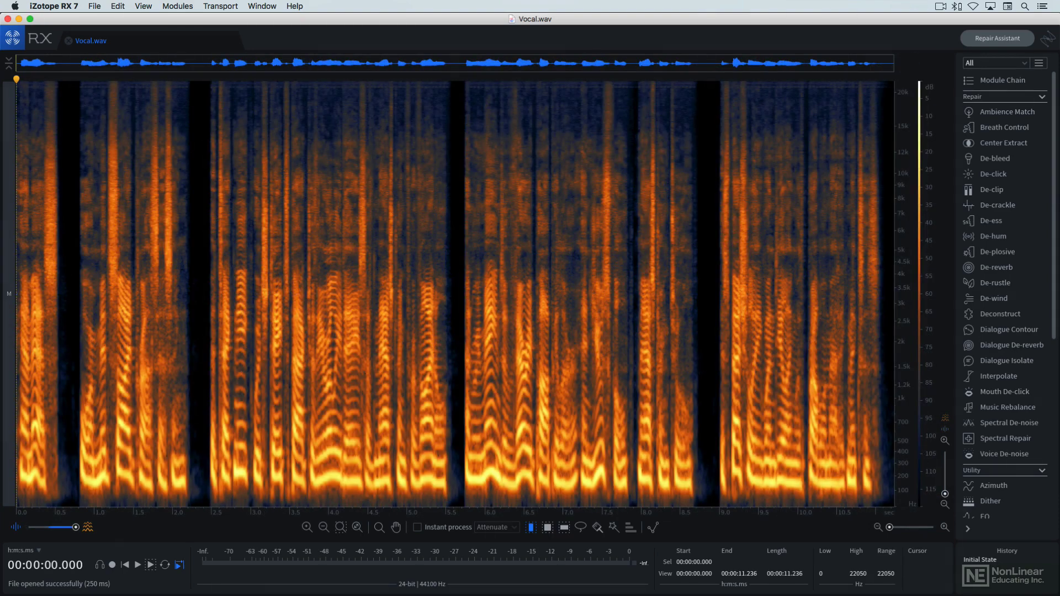
- Balance the display evenly between the waveform and the spectrogram of Vocal.wav
mouse_move(76, 528)
mouse_down()
mouse_move(28, 528)
mouse_move(75, 528)
mouse_up()
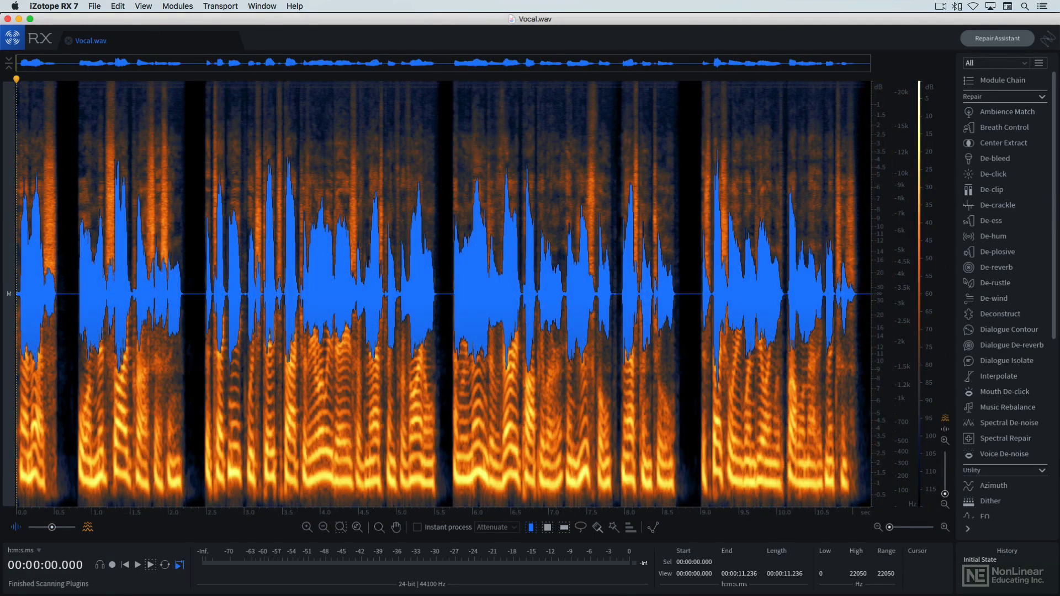
- Examine the available color maps and frequency scales in the Spectrogram Settings, and close the window
click(145, 6)
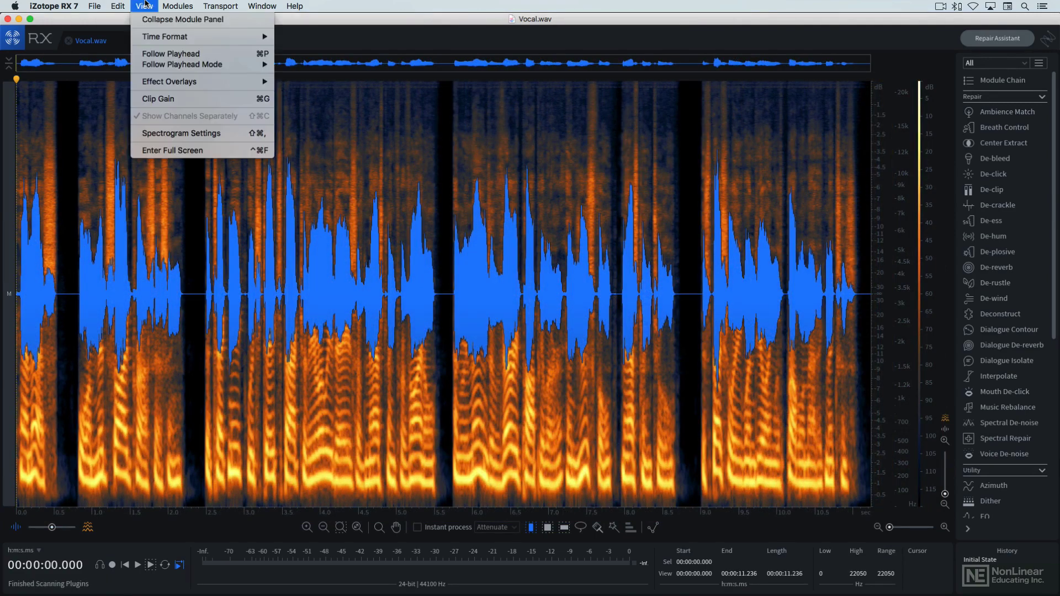
click(238, 139)
click(409, 305)
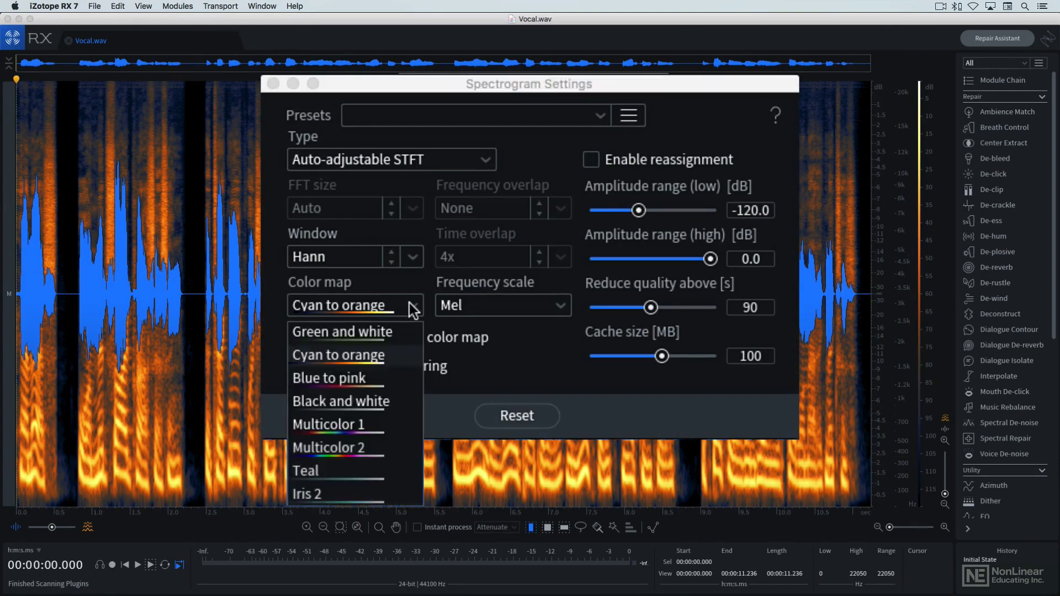
click(412, 306)
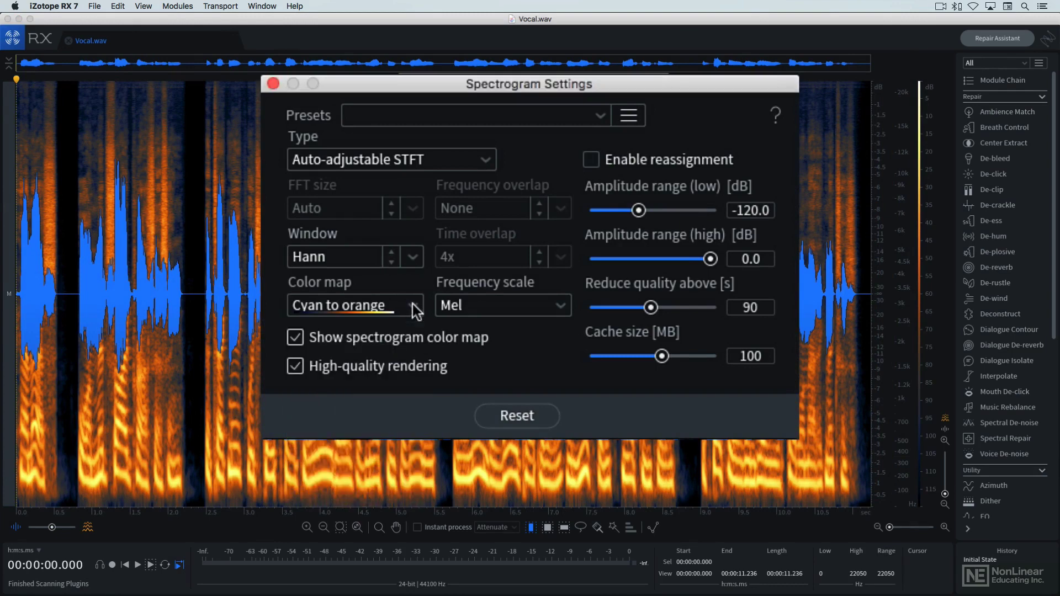
click(542, 307)
click(543, 307)
click(273, 83)
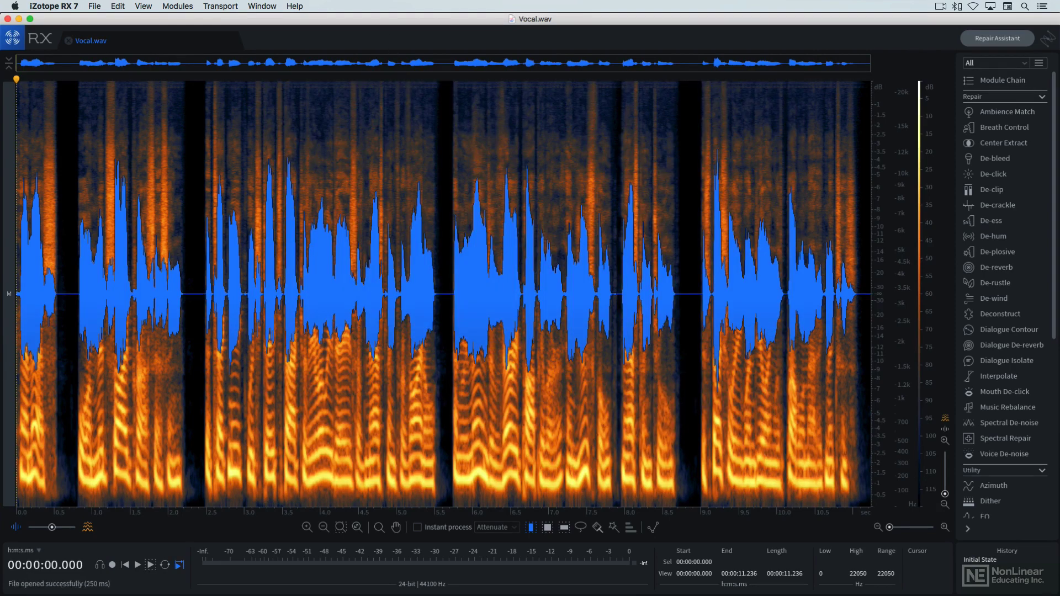
- Try the horizontal time zoom and the vertical zoom of the spectrogram and the waveform
drag(889, 527, 885, 531)
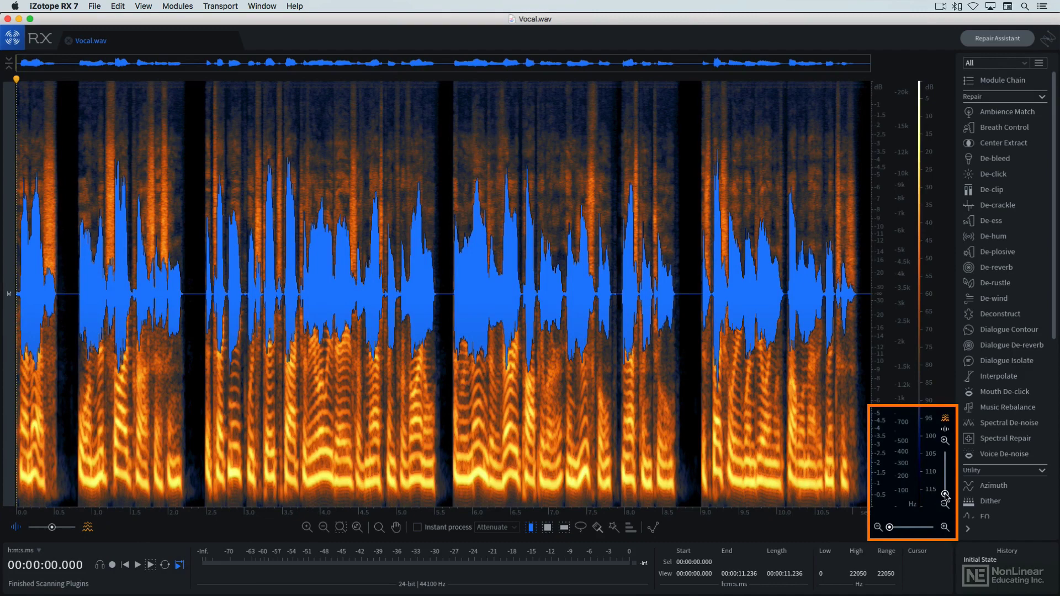
mouse_move(945, 494)
mouse_down()
mouse_move(945, 507)
mouse_move(947, 489)
mouse_up()
click(945, 429)
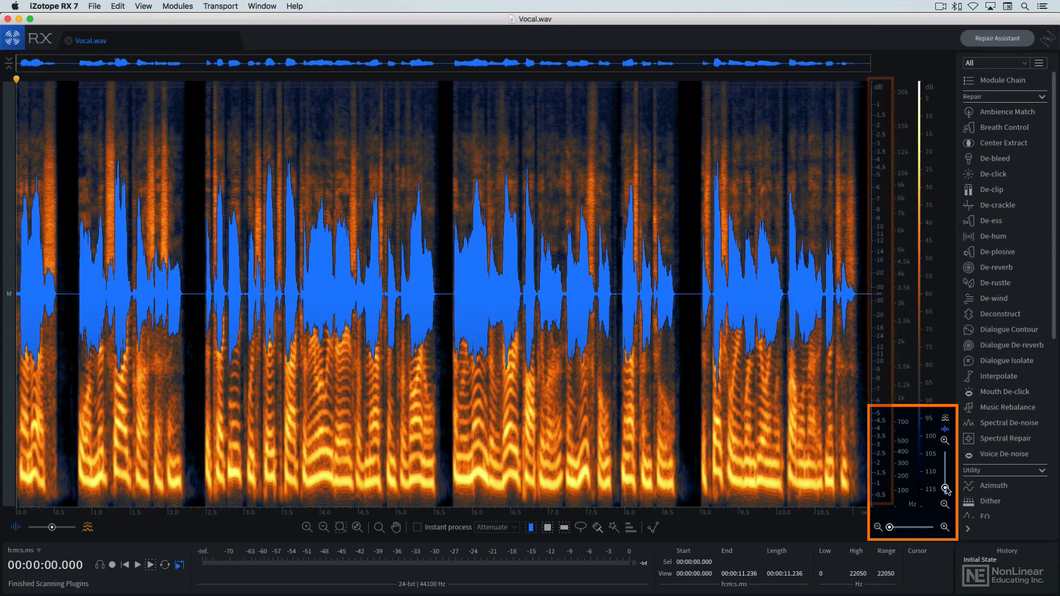
drag(946, 489, 947, 493)
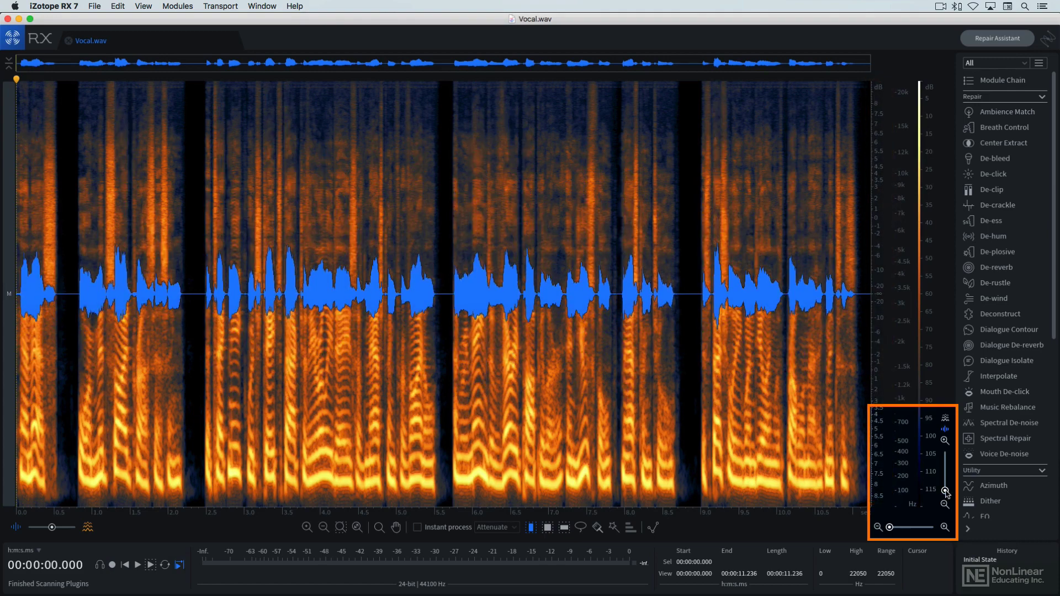
drag(946, 491, 946, 489)
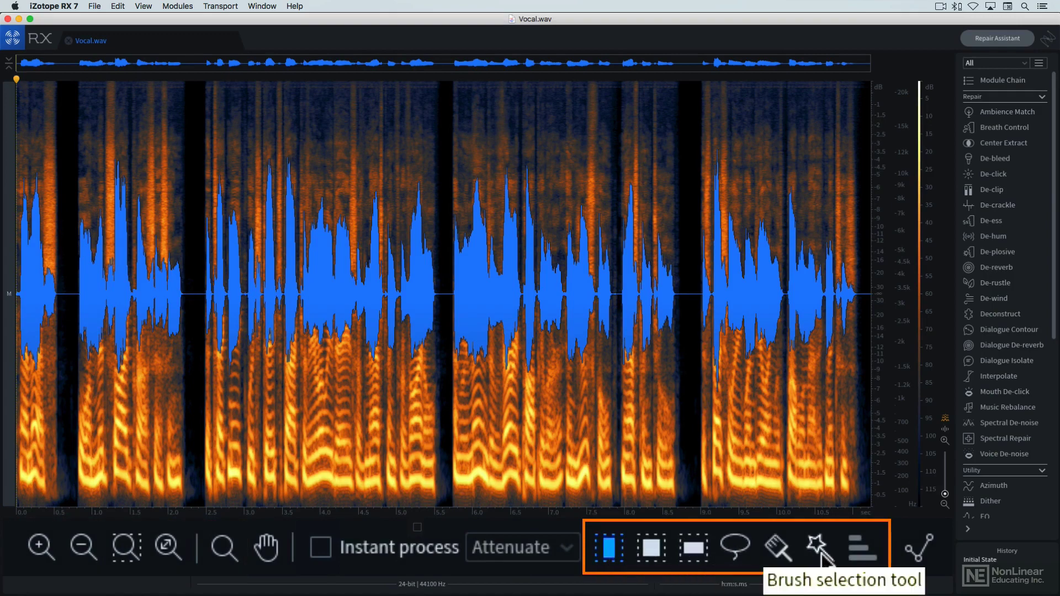
- Try a time selection, a time-frequency selection from about 3.7 to 6.7 s, and a lasso selection around 5.0 to 5.7 s
drag(451, 301, 537, 335)
click(653, 547)
mouse_move(300, 205)
mouse_down()
mouse_move(343, 300)
mouse_move(526, 371)
mouse_up()
click(737, 552)
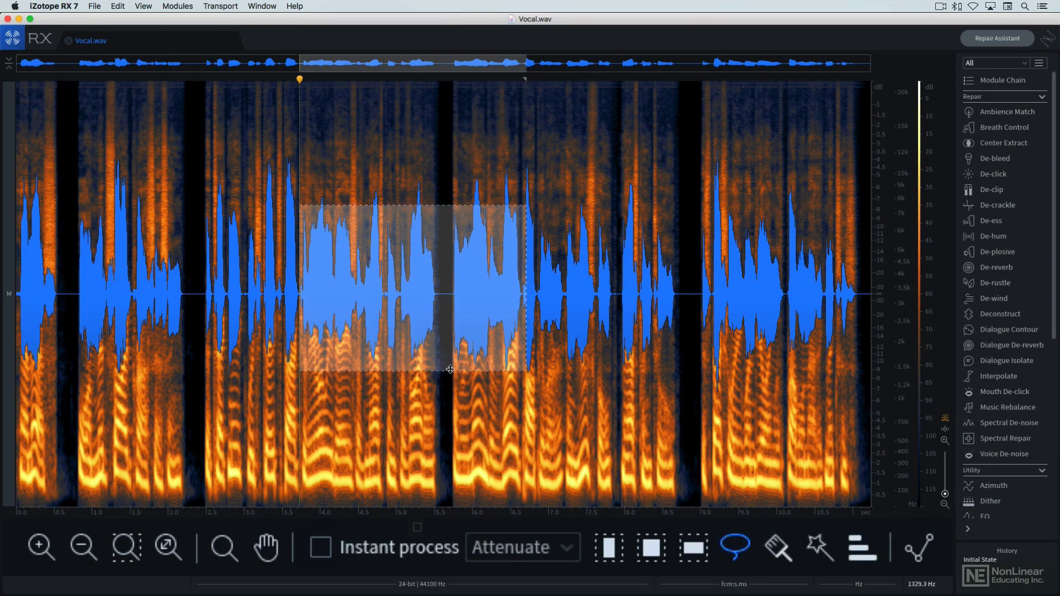
mouse_move(404, 375)
mouse_down()
mouse_move(446, 504)
mouse_move(418, 369)
mouse_up()
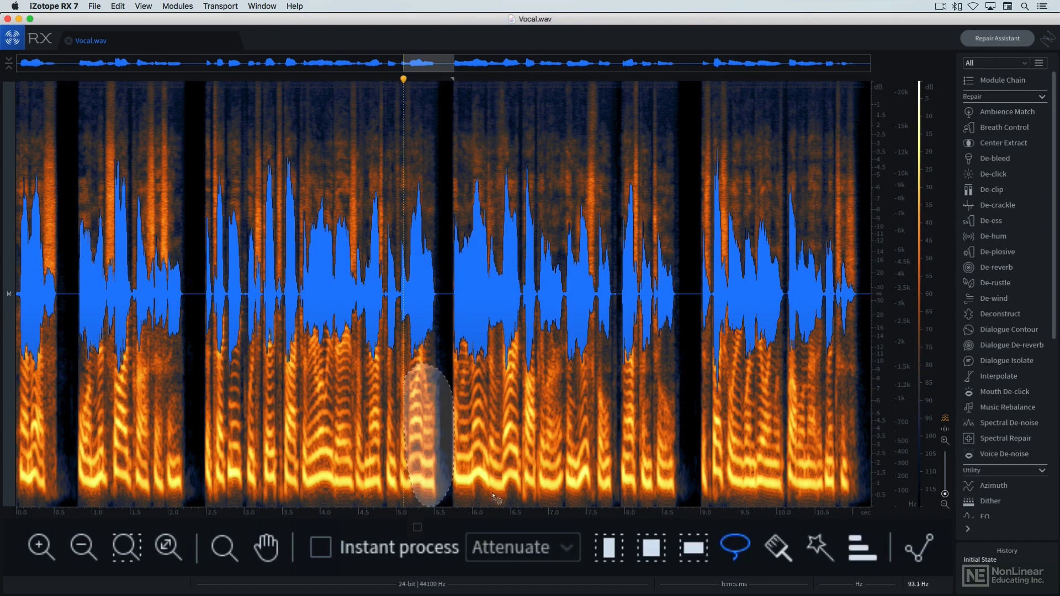
- Select the full-frequency time range from about 5.7 to 6.9 s of the vocal
click(610, 548)
drag(452, 326, 538, 326)
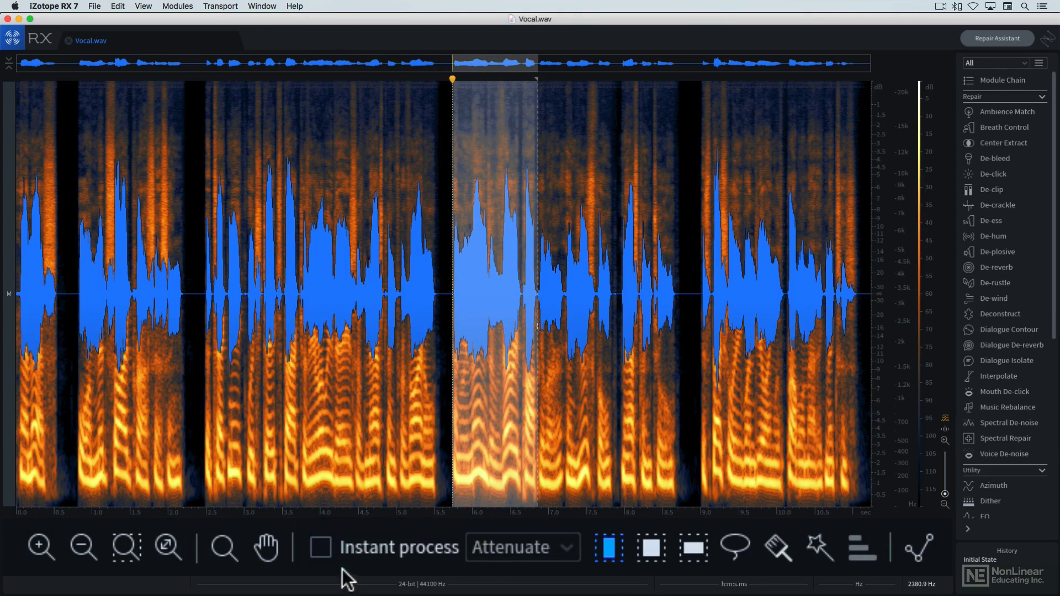
- Enable Instant process, look through its processing modes, and disable it again
click(320, 548)
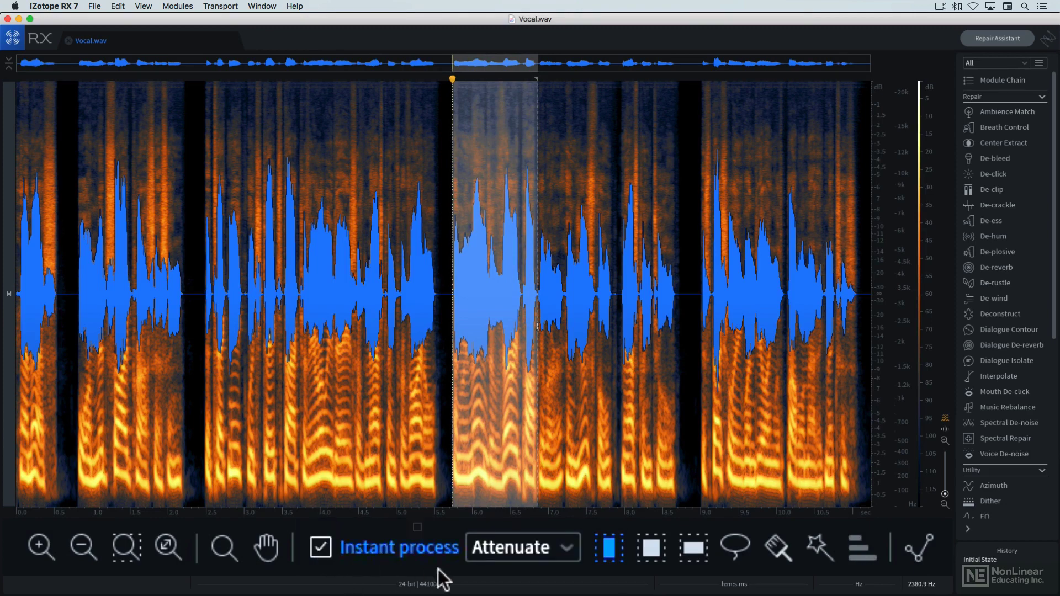
click(571, 549)
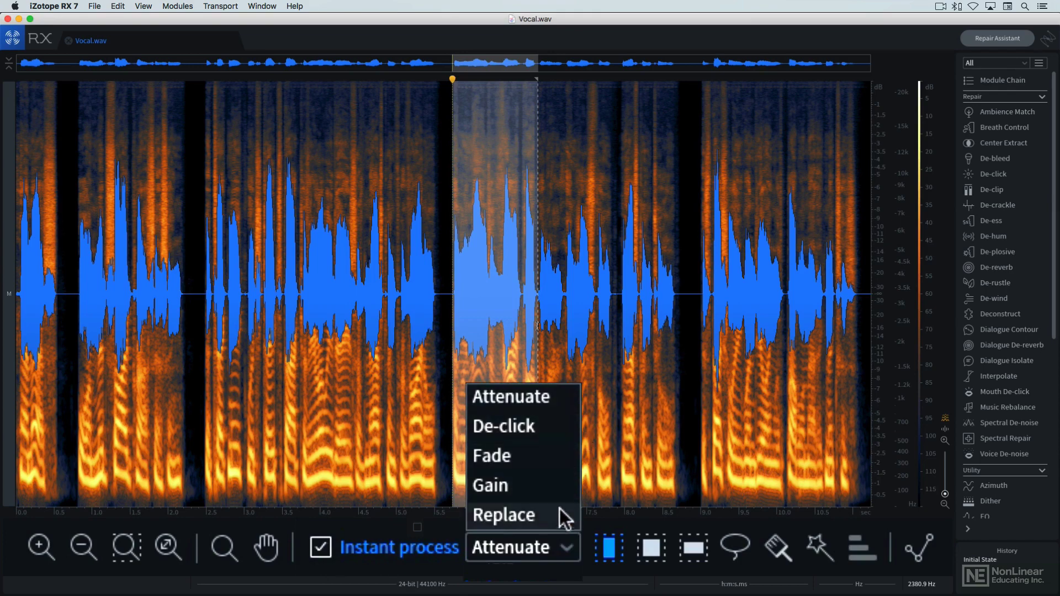
click(572, 549)
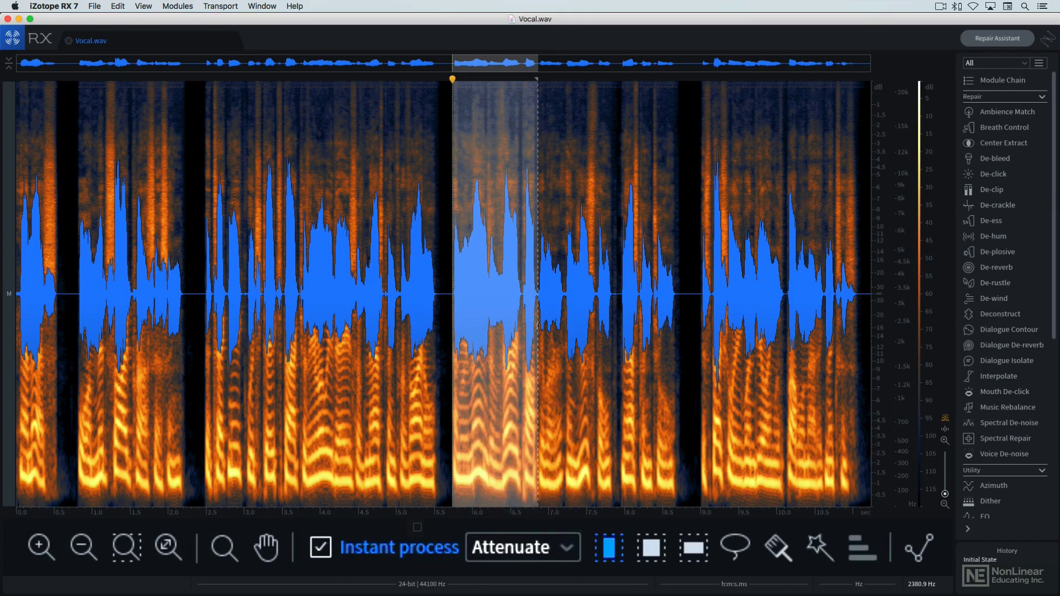
click(321, 548)
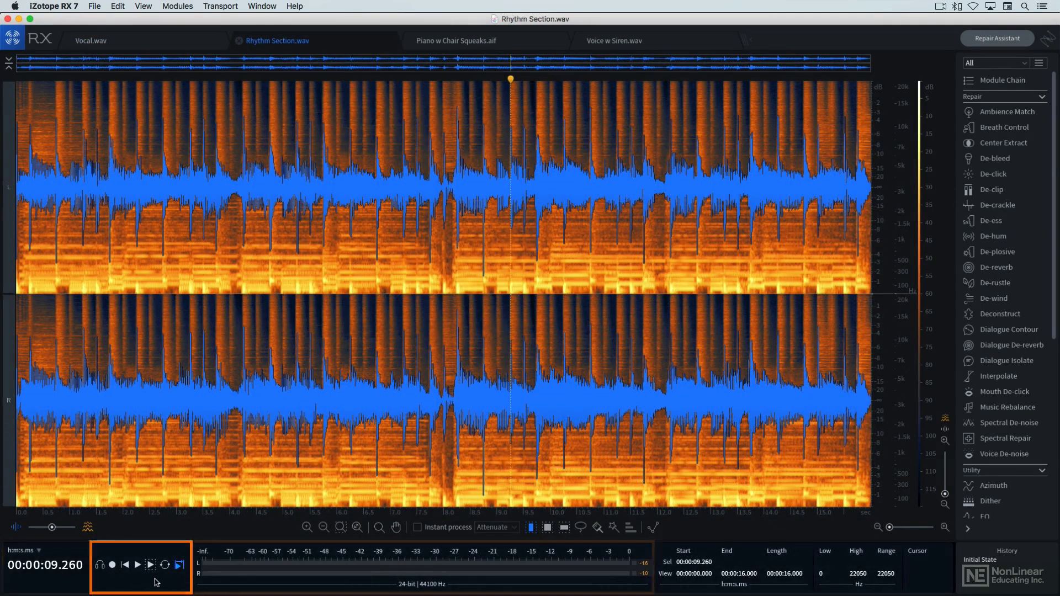
- Play Rhythm Section.wav from the start while watching the level meters, stop it, and return the playhead to the beginning
key(Home)
key(space)
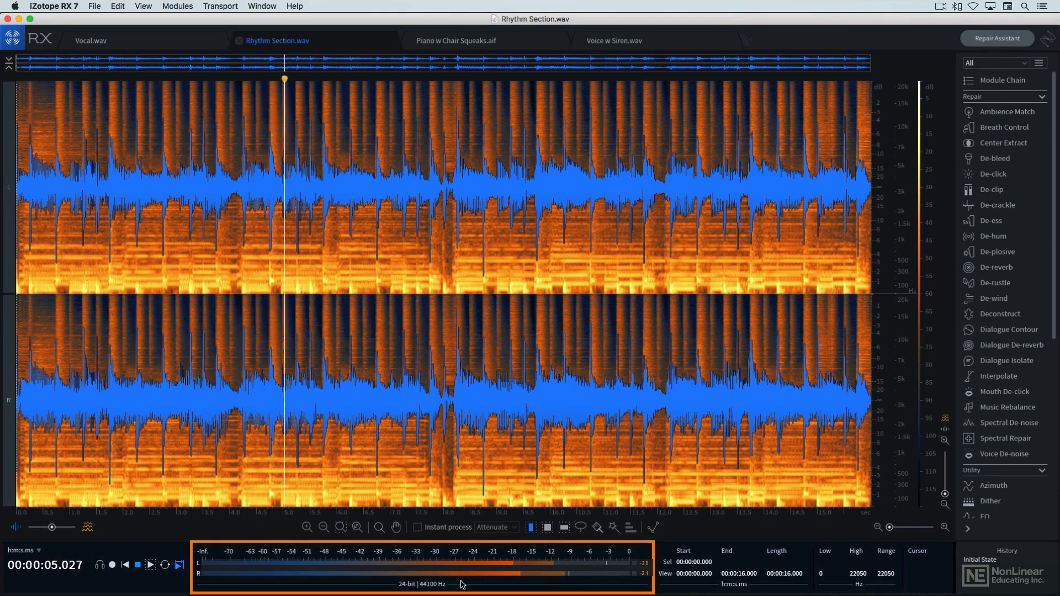
key(space)
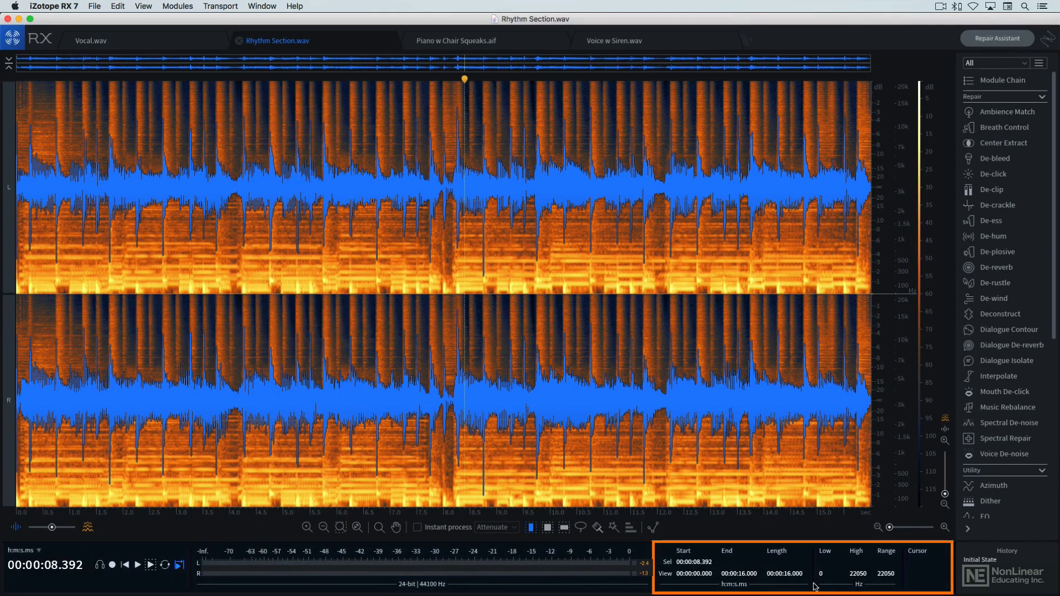
key(Home)
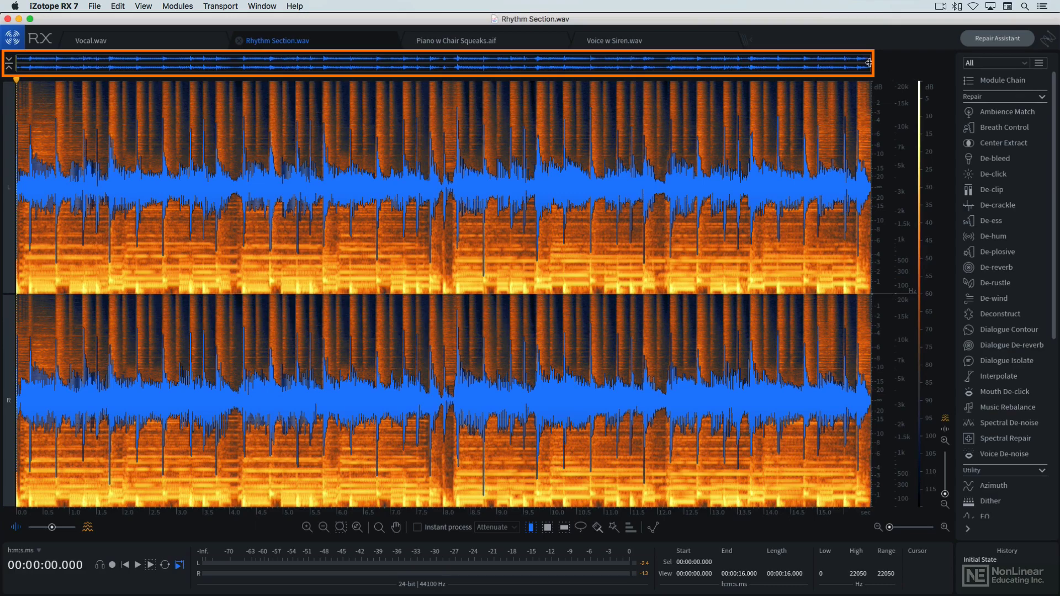
mouse_move(870, 63)
mouse_down()
mouse_move(586, 66)
mouse_move(871, 64)
mouse_up()
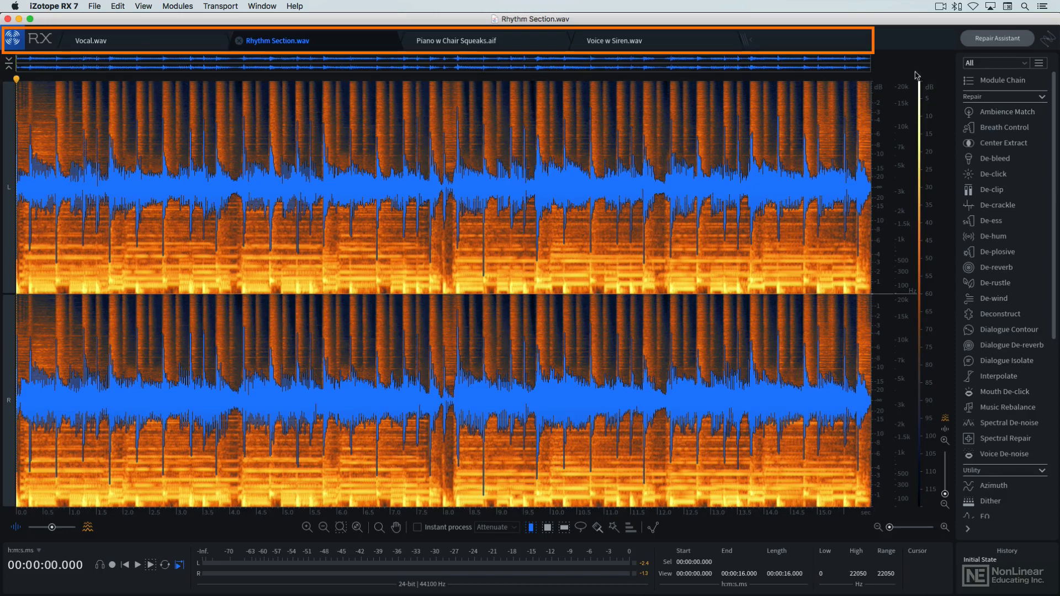
- Show the open files together in Composite View, and return to the individual files
click(747, 41)
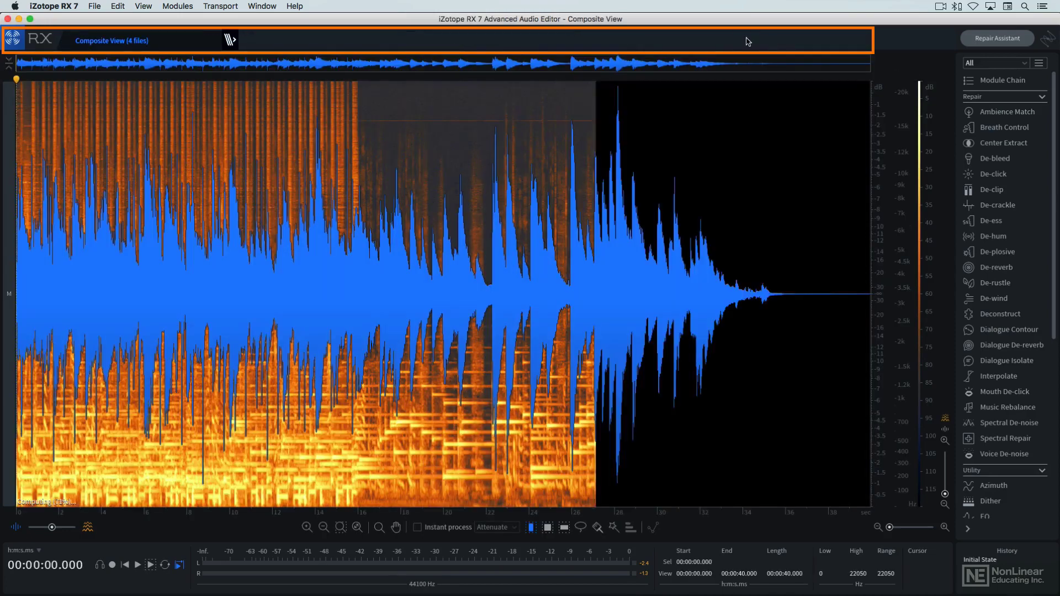
click(230, 40)
- Open De-reverb on Vocal w Reverb-Ambience.wav, learn its reverb profile, and preview the processing
click(800, 40)
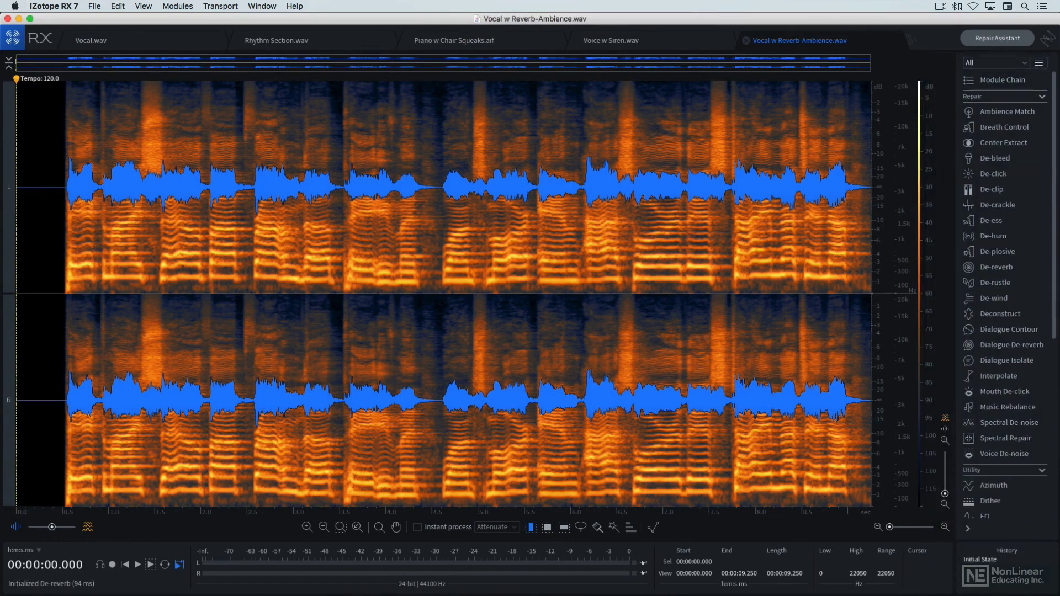
click(996, 267)
click(422, 129)
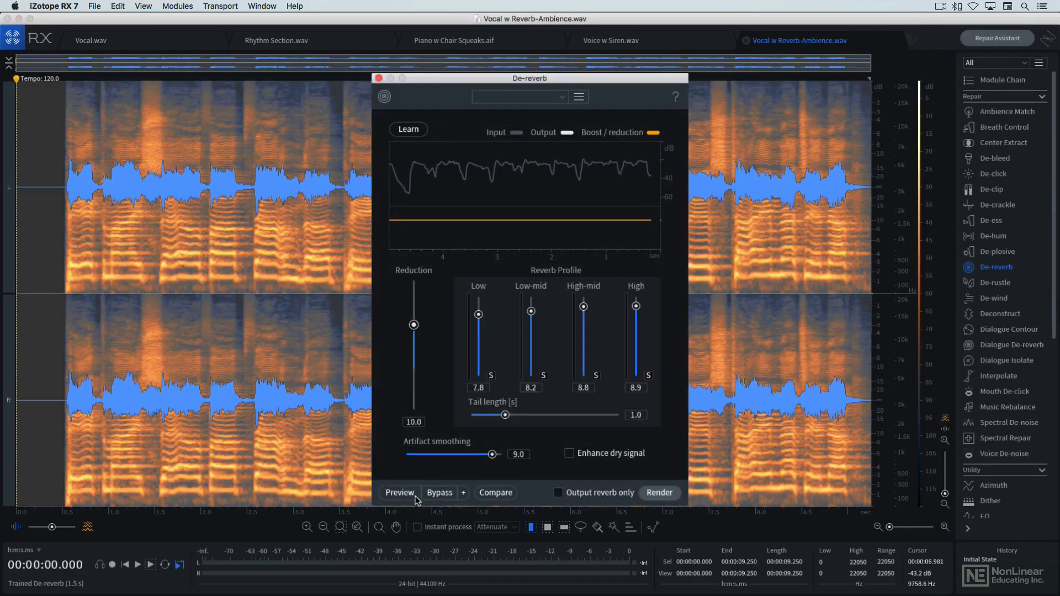
click(417, 493)
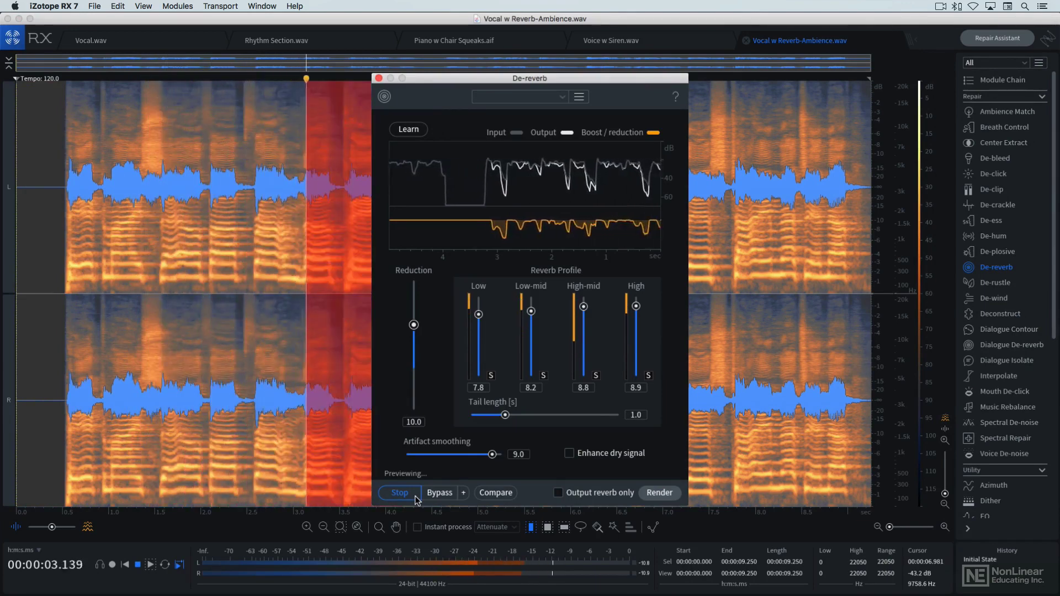
click(416, 497)
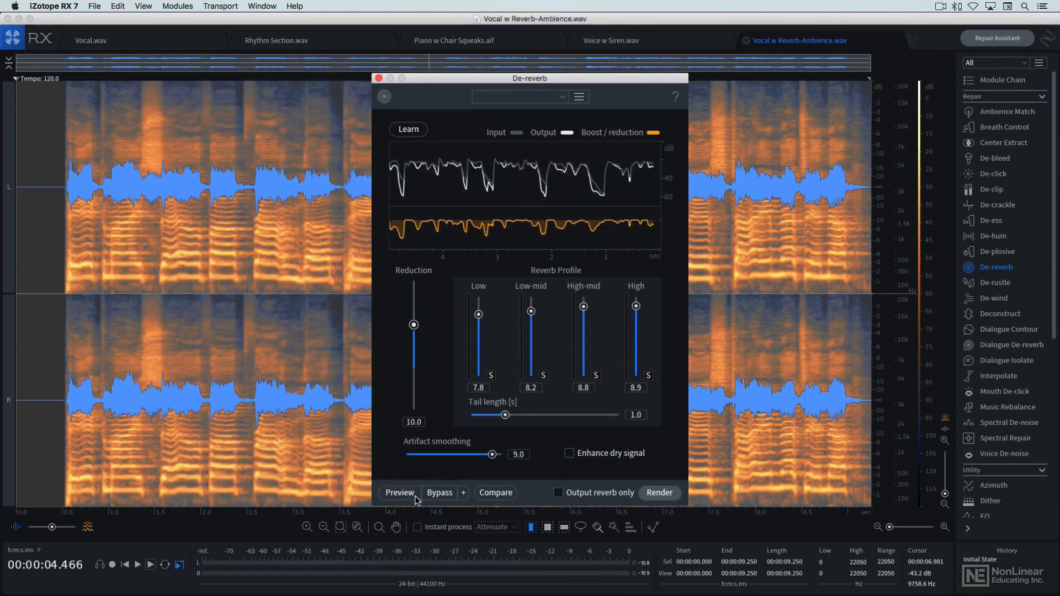
- Compare the original audio with De-reverb: Settings 1 during playback, and render the De-reverb processing
click(497, 493)
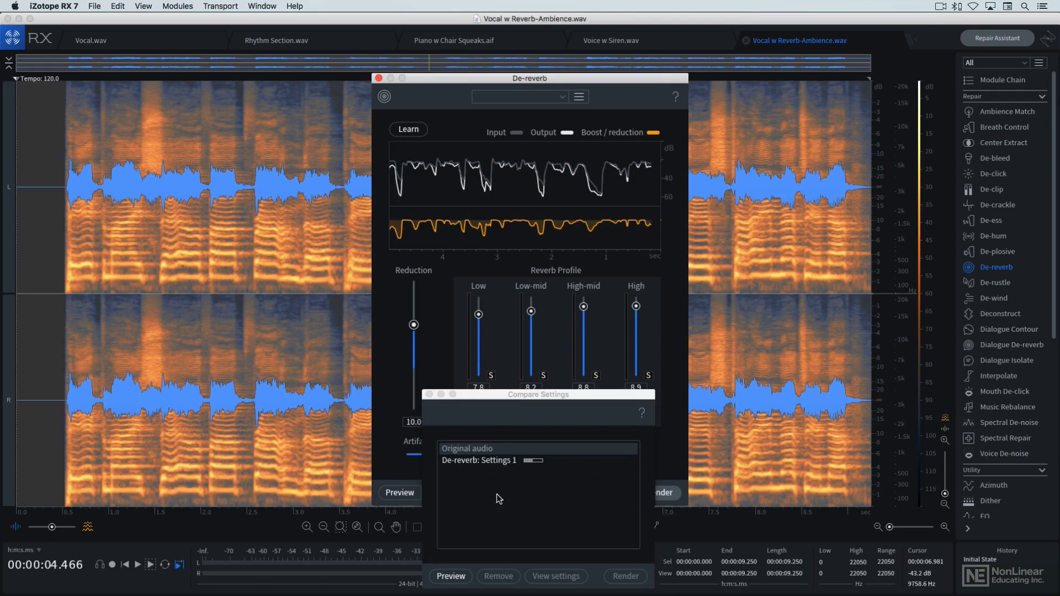
key(space)
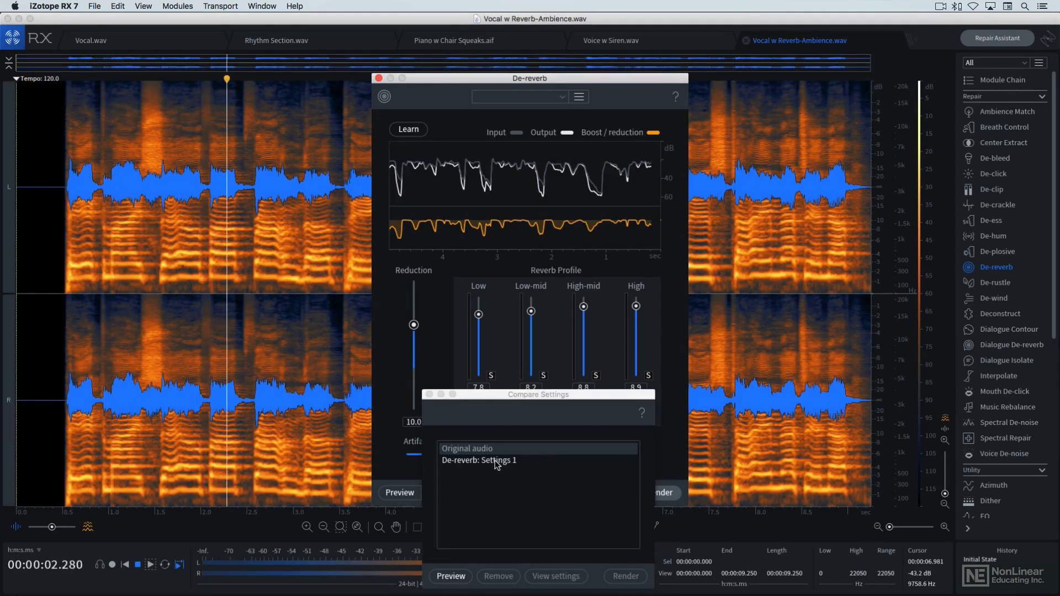
click(496, 462)
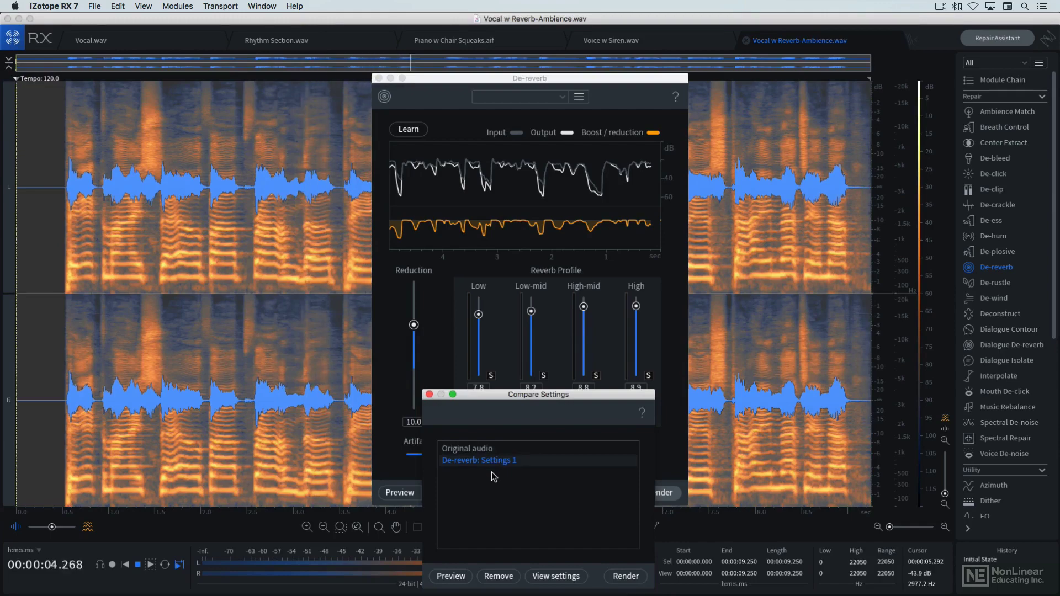
key(space)
click(429, 394)
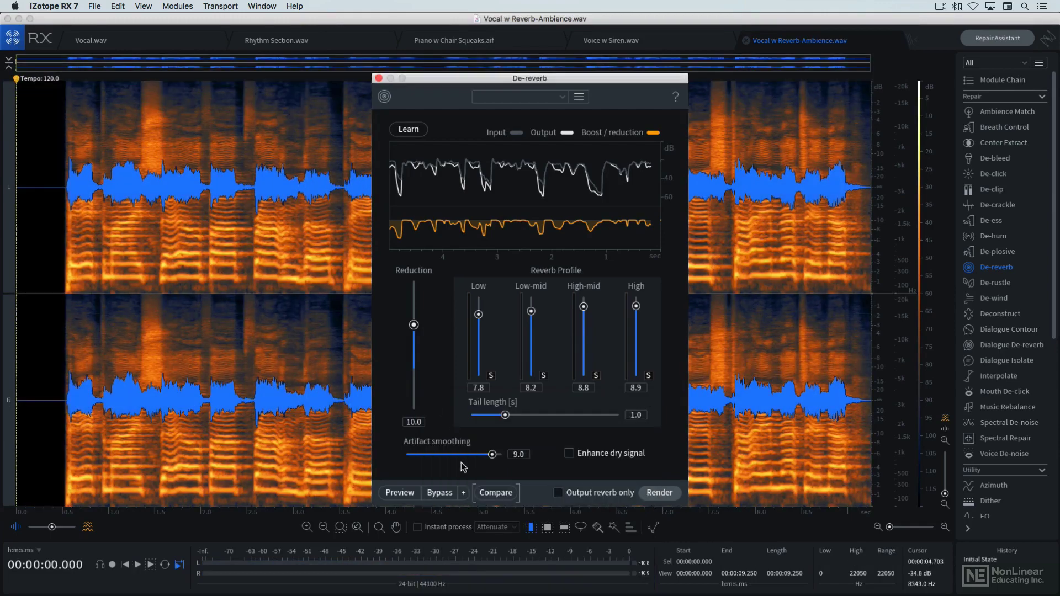
click(668, 495)
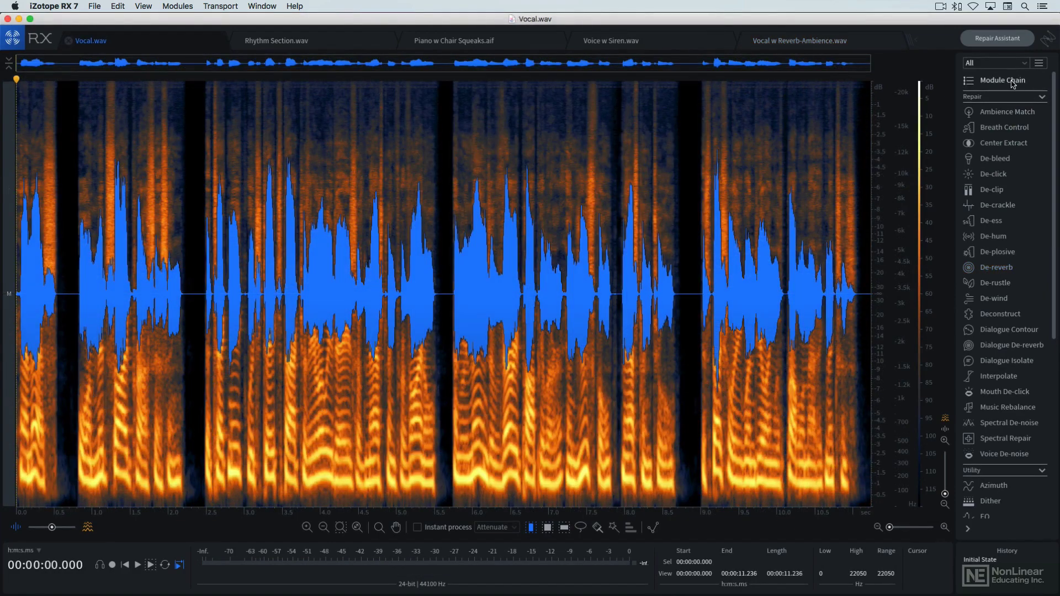
- In the Module Chain for Vocal.wav, replace Voice De-noise with De-plosive and move it directly after Breath Control
click(1013, 83)
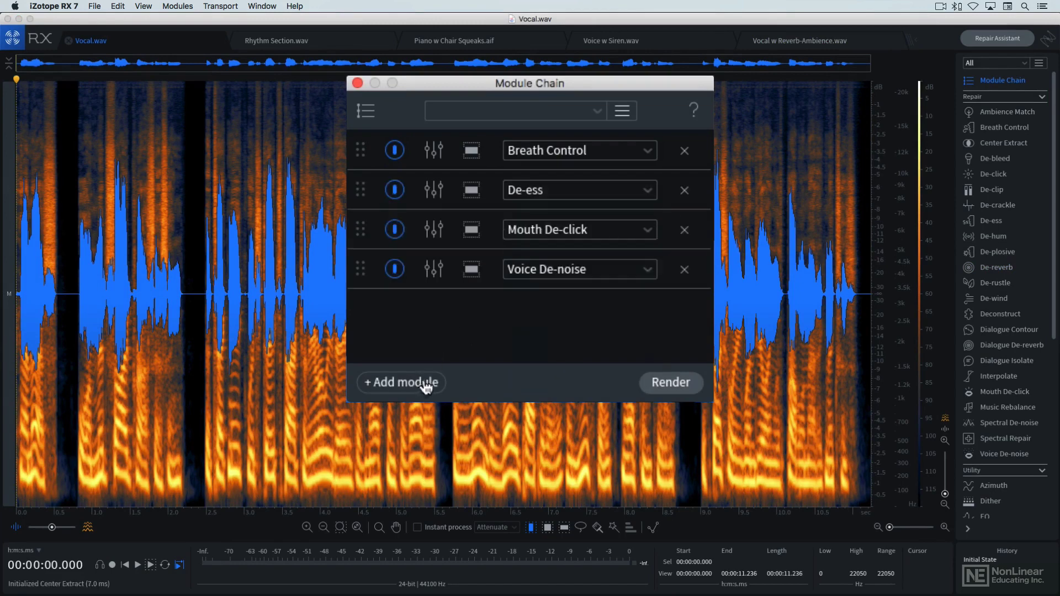
click(638, 269)
click(609, 352)
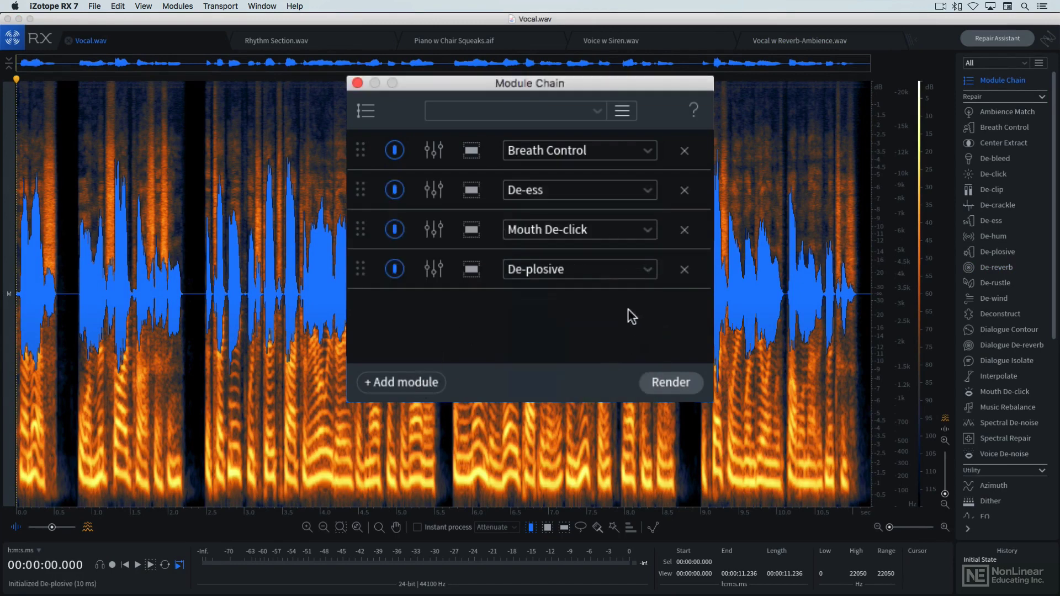
drag(362, 271, 366, 176)
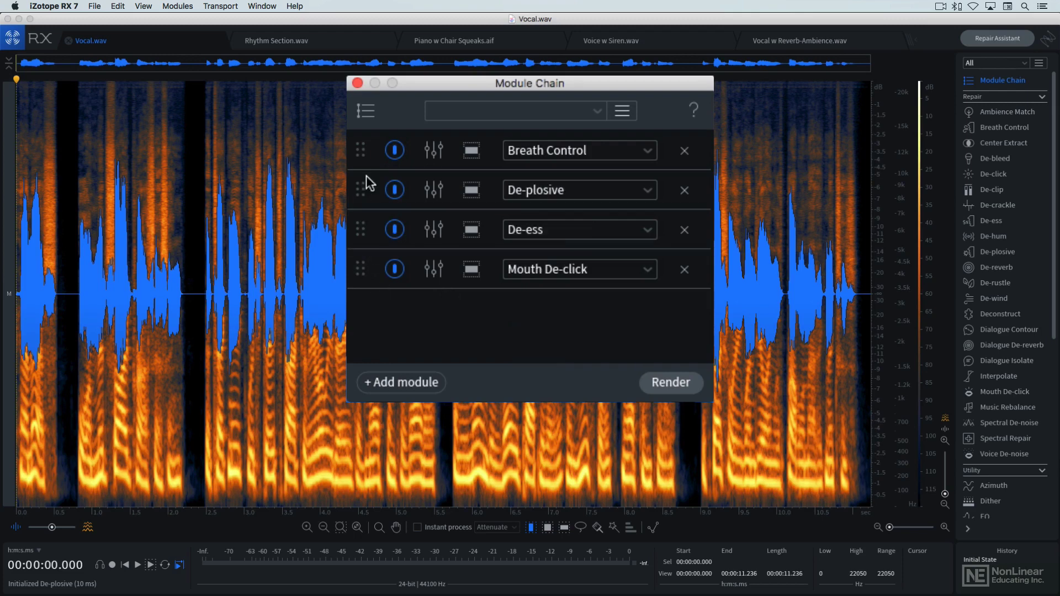
- Toggle De-plosive off and on in the chain, and inspect its module settings
click(403, 196)
click(403, 196)
click(435, 193)
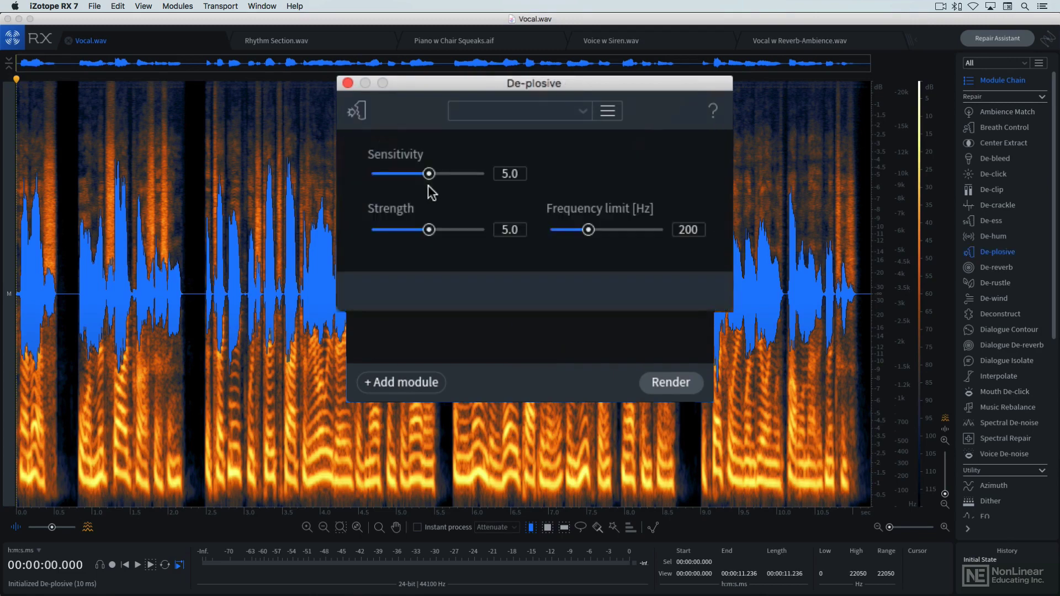
click(347, 83)
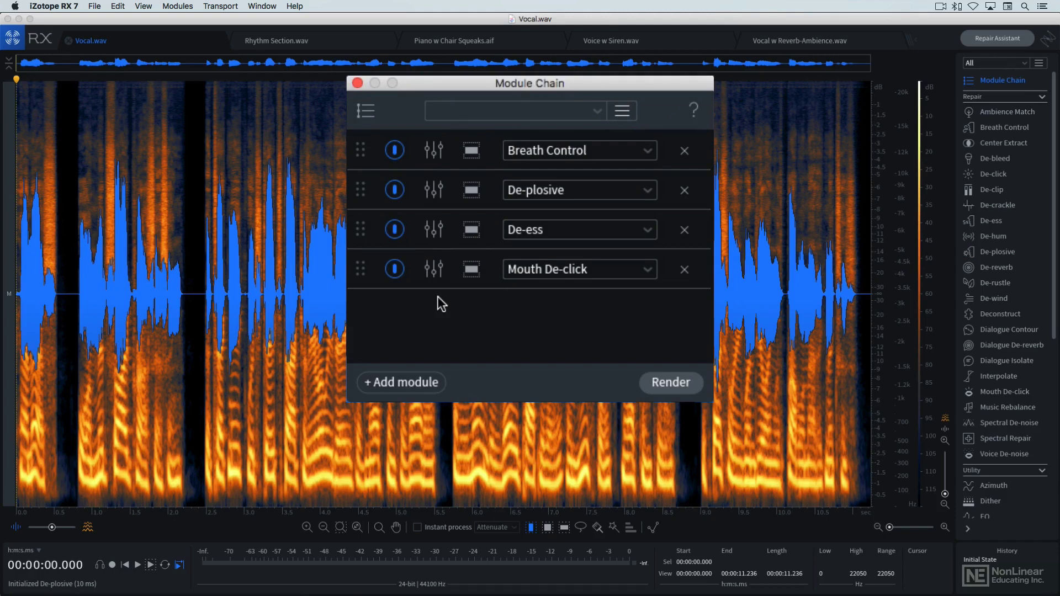
- Switch Breath Control's frequency range in the chain to custom and back to the full selection range
click(473, 158)
click(376, 225)
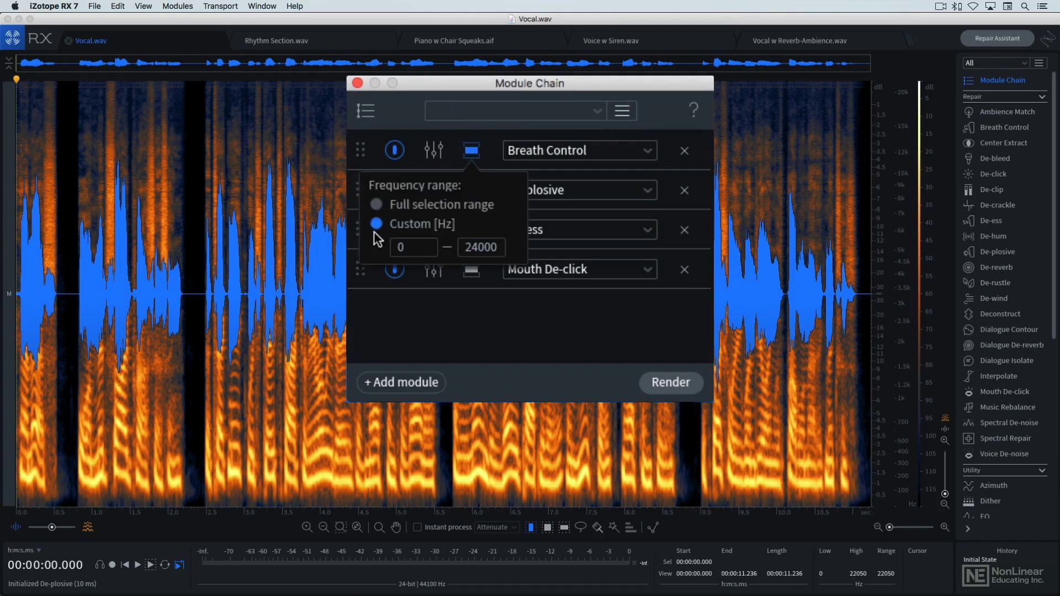
click(376, 205)
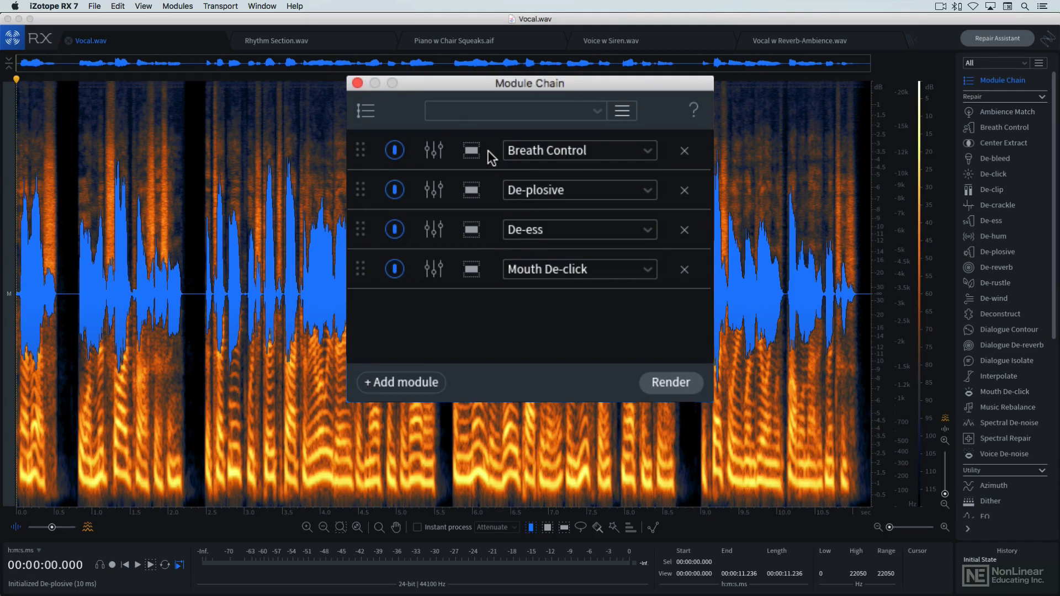
- Save the current Module Chain as a new preset named Vocal Chain #1
click(622, 111)
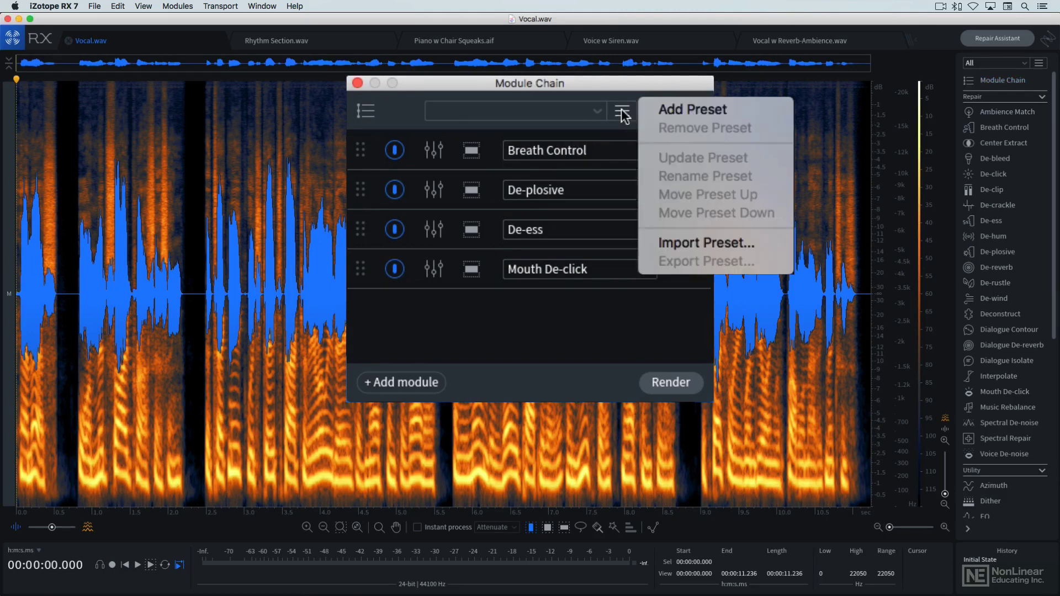
click(751, 109)
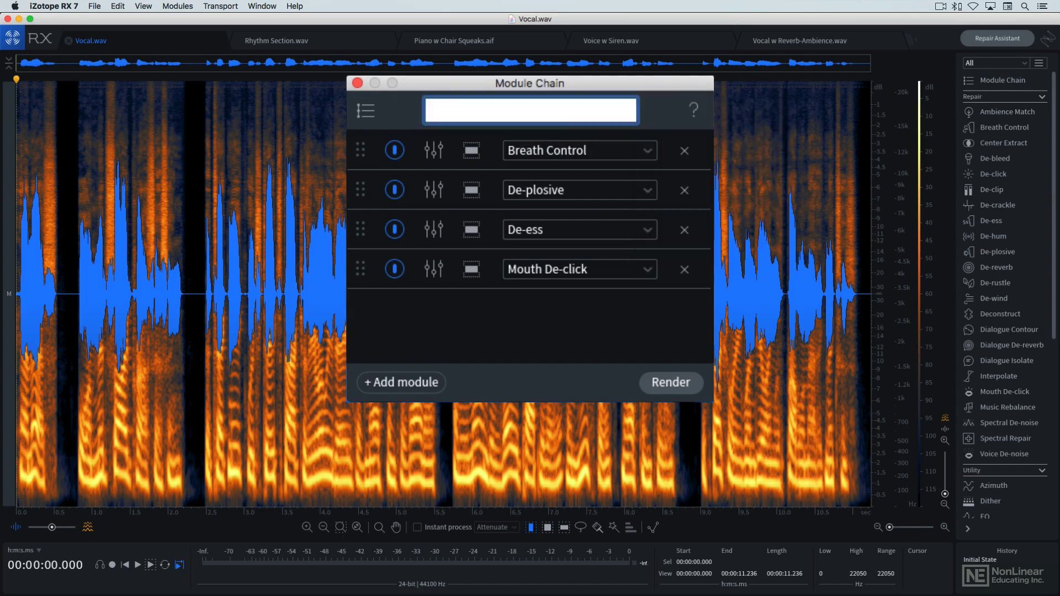
text(Vocal Chain #1)
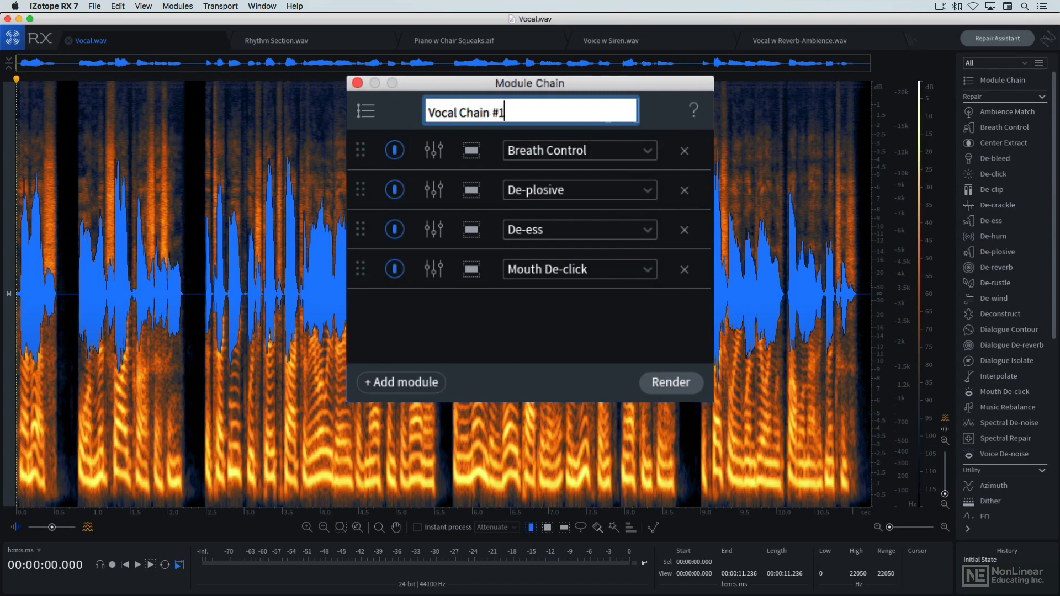
key(Return)
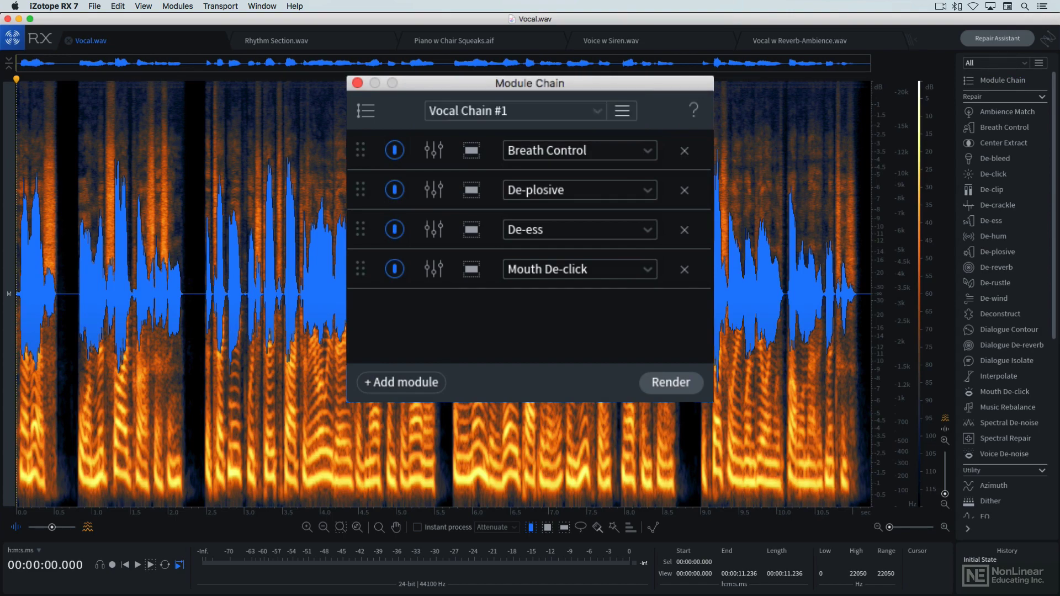
click(64, 6)
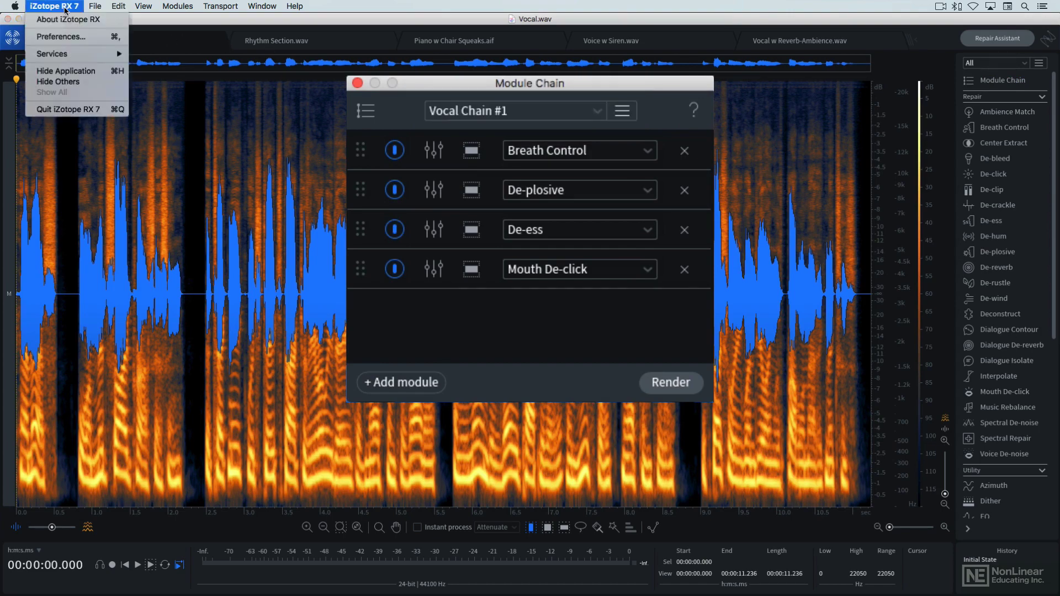
click(80, 38)
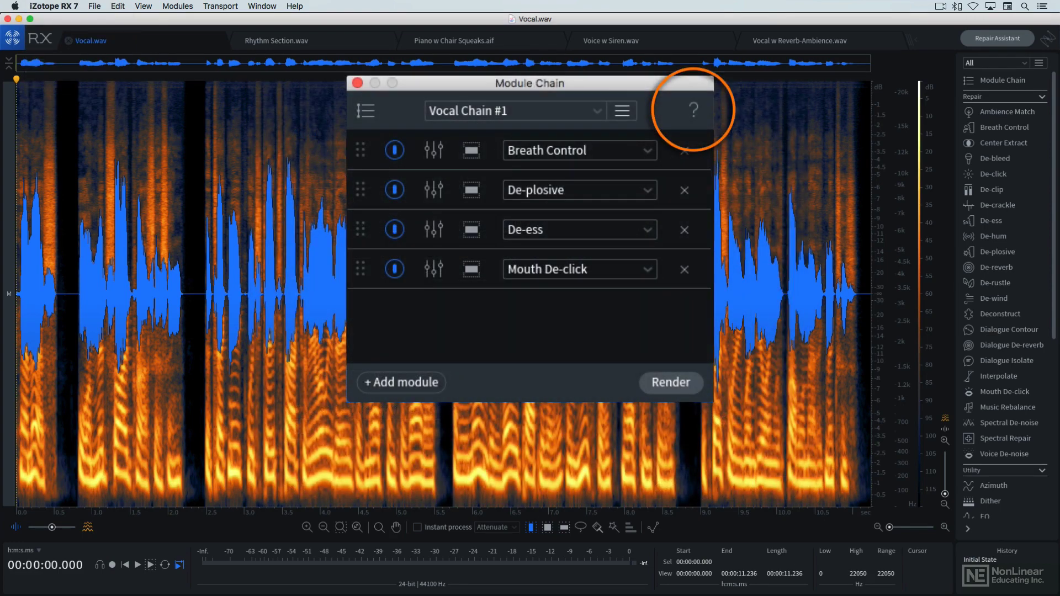
click(694, 115)
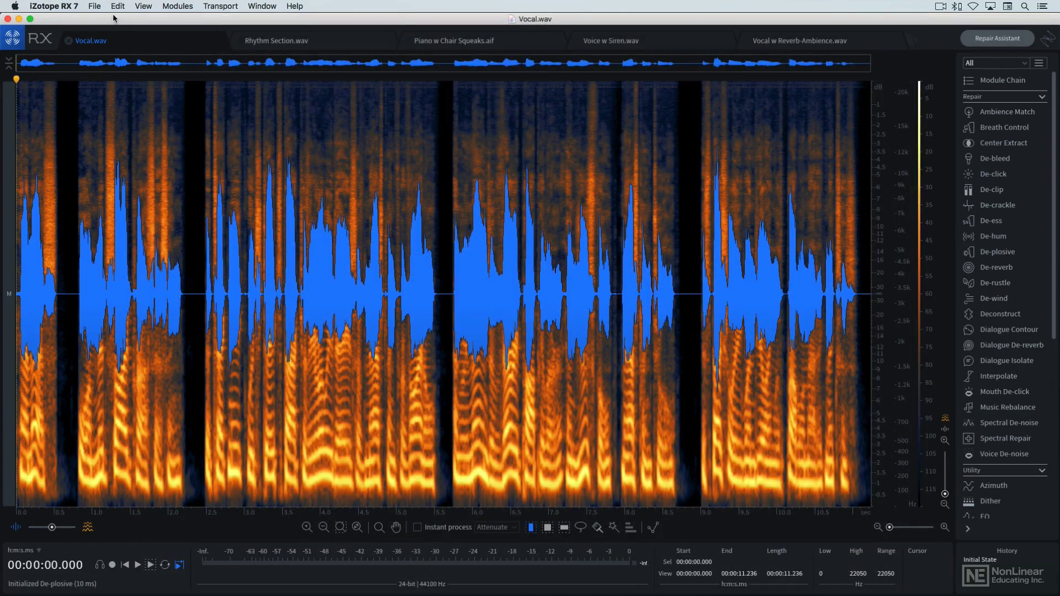
click(96, 8)
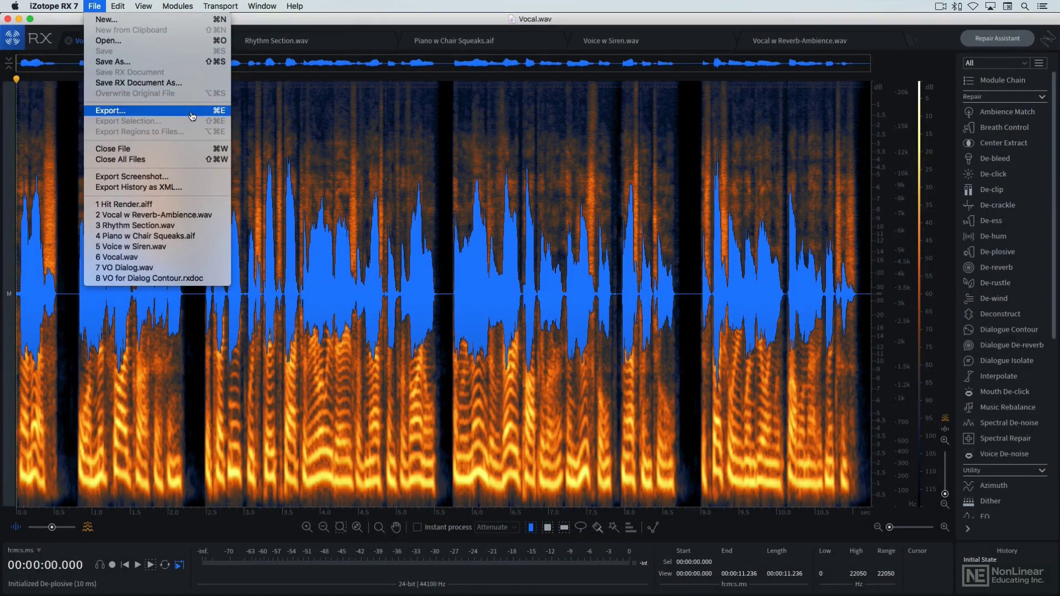
click(192, 116)
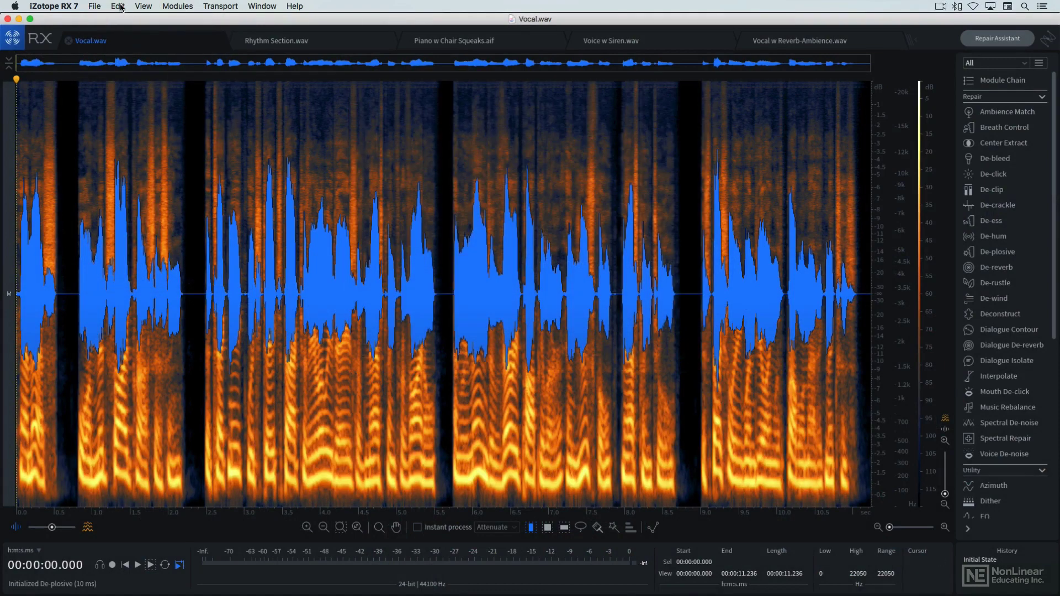
click(119, 7)
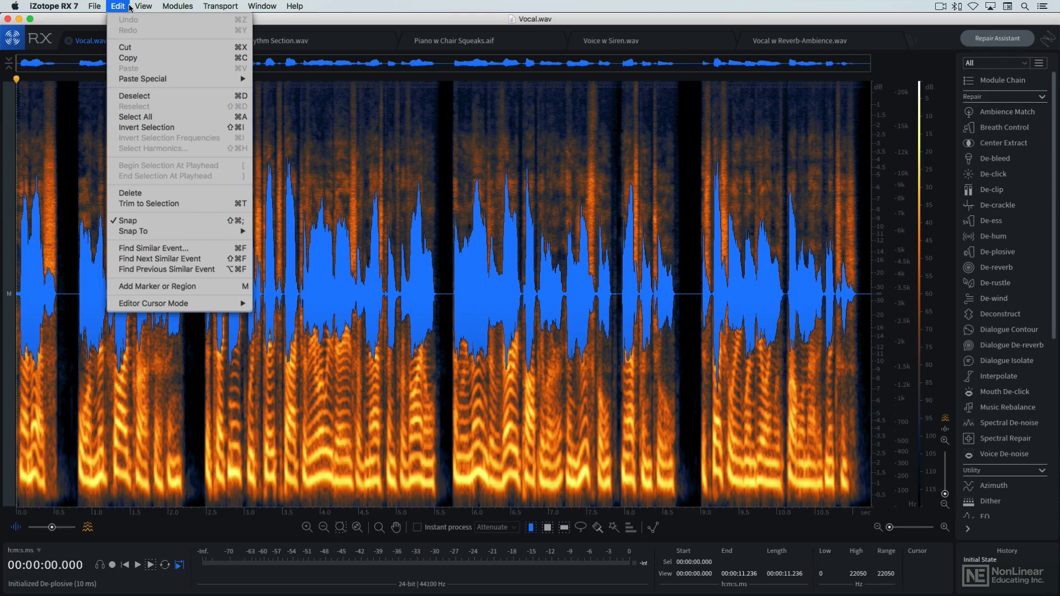
mouse_move(147, 8)
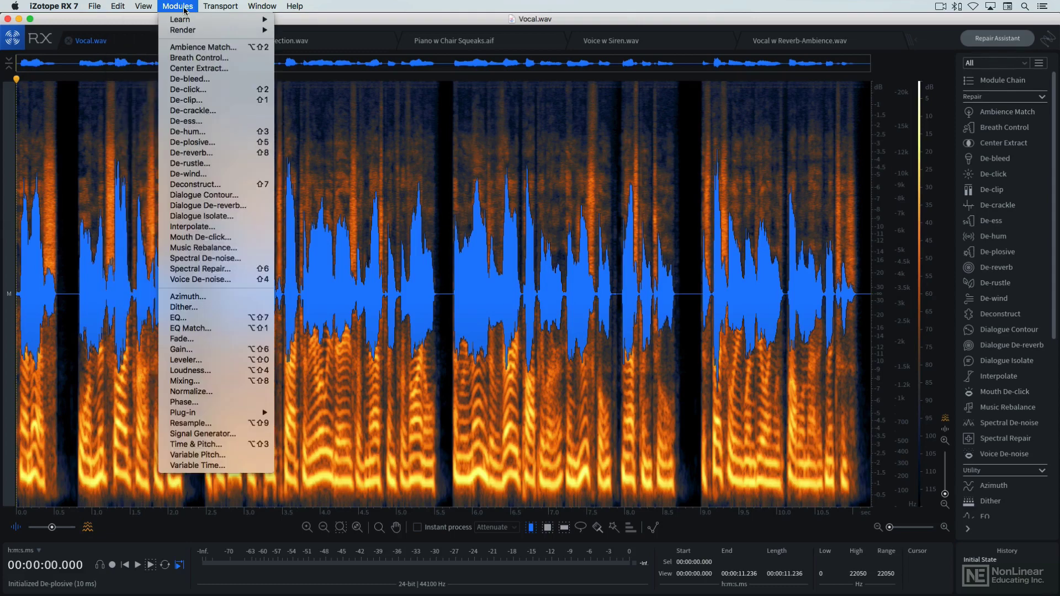
mouse_move(227, 8)
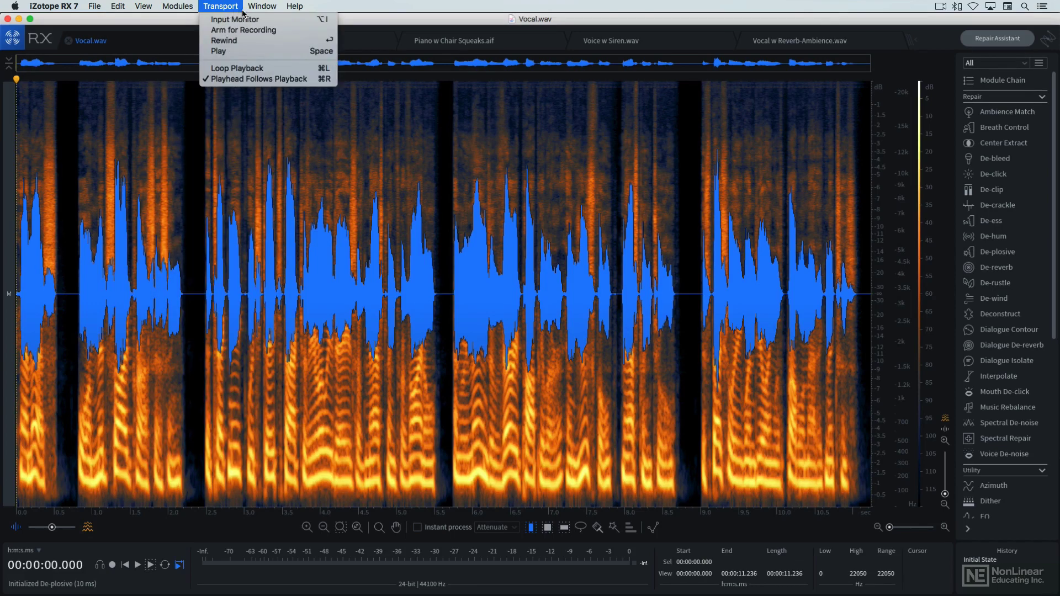
mouse_move(307, 12)
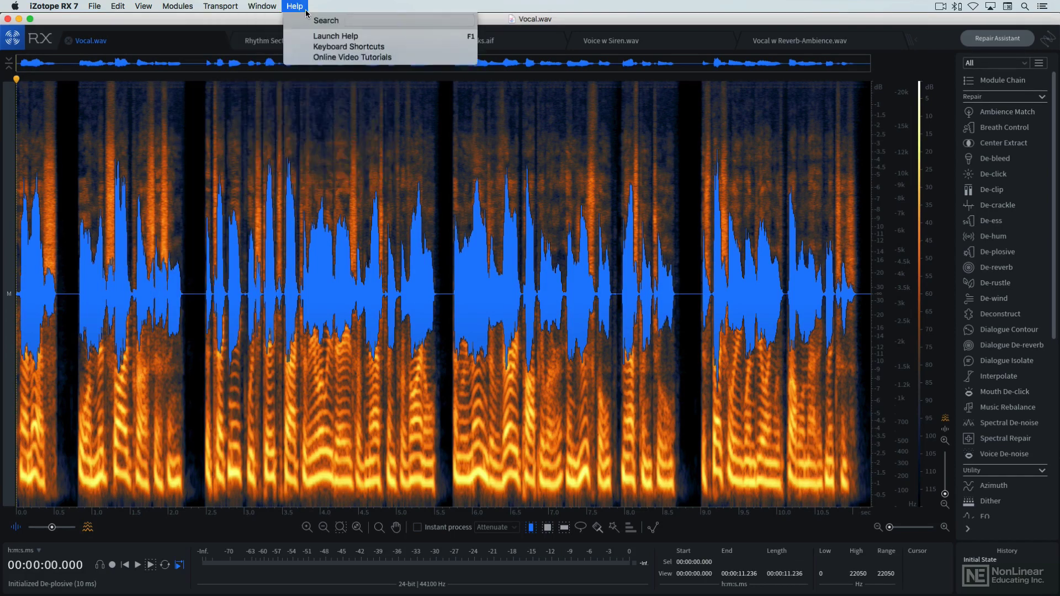
key(Escape)
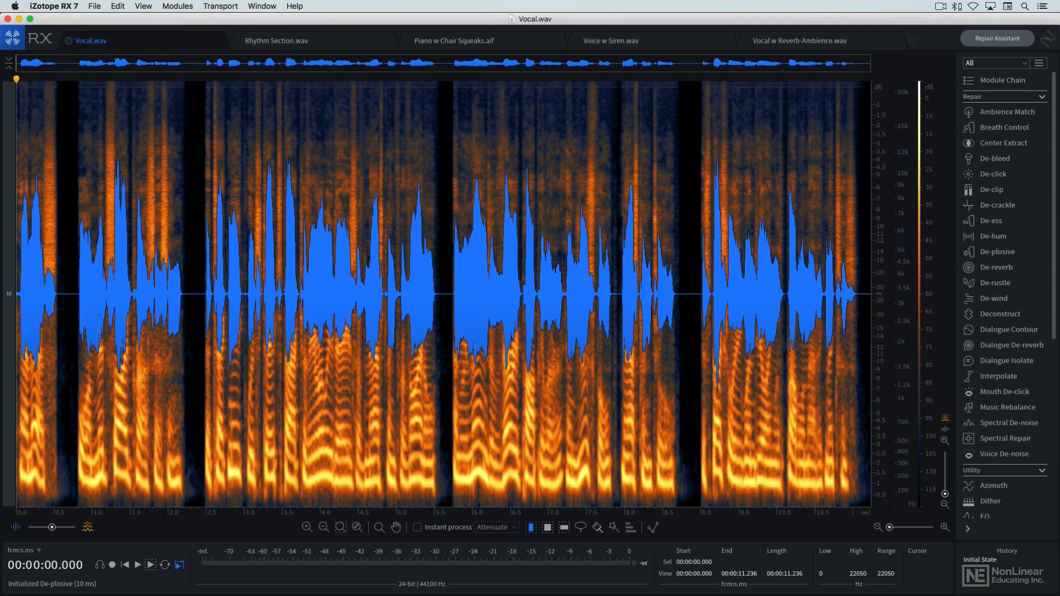